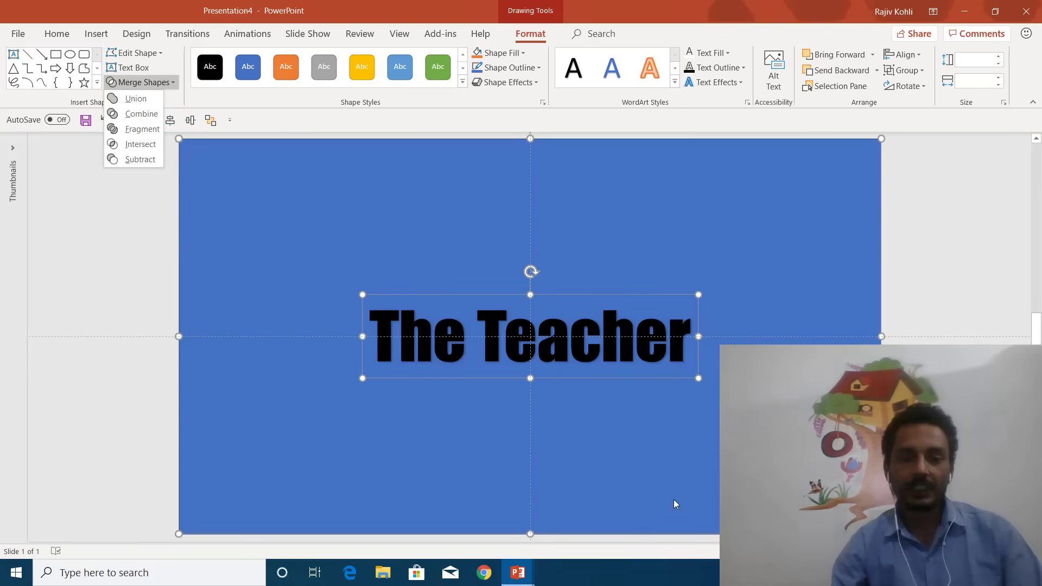
# View the finished Amazing Text Animation Using GIF Files example deck from its taskbar preview.
pyautogui.moveTo(531, 559)
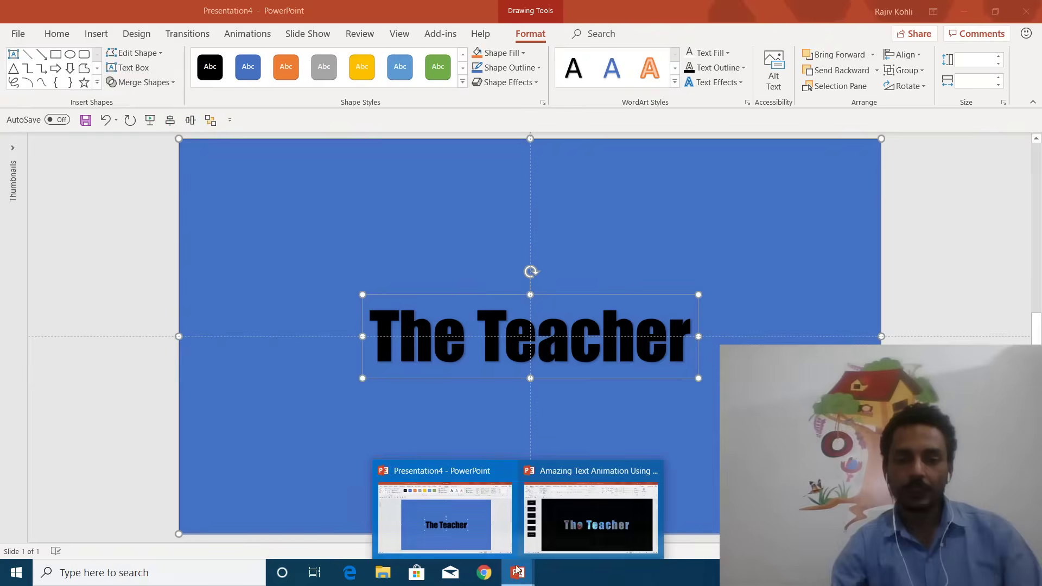
pyautogui.click(610, 510)
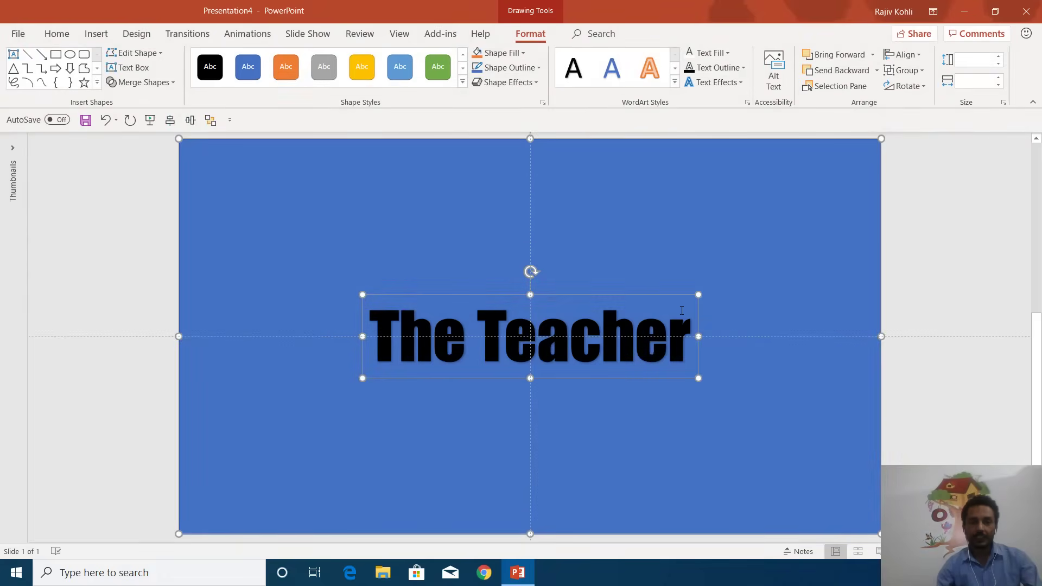
# Close Presentation4 without saving and create a new blank presentation.
pyautogui.hotkey('ctrl', 'w')
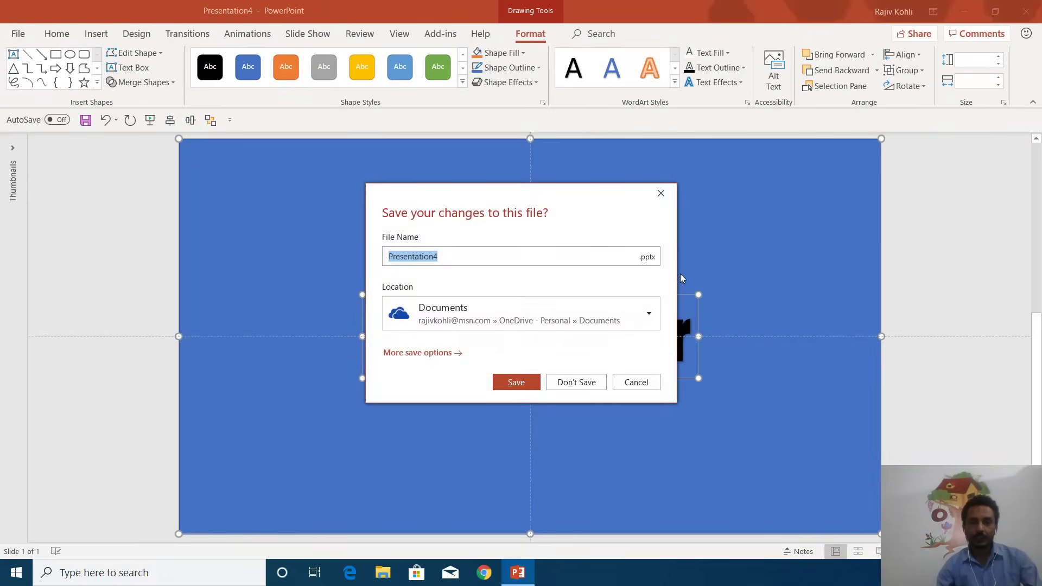
pyautogui.click(577, 381)
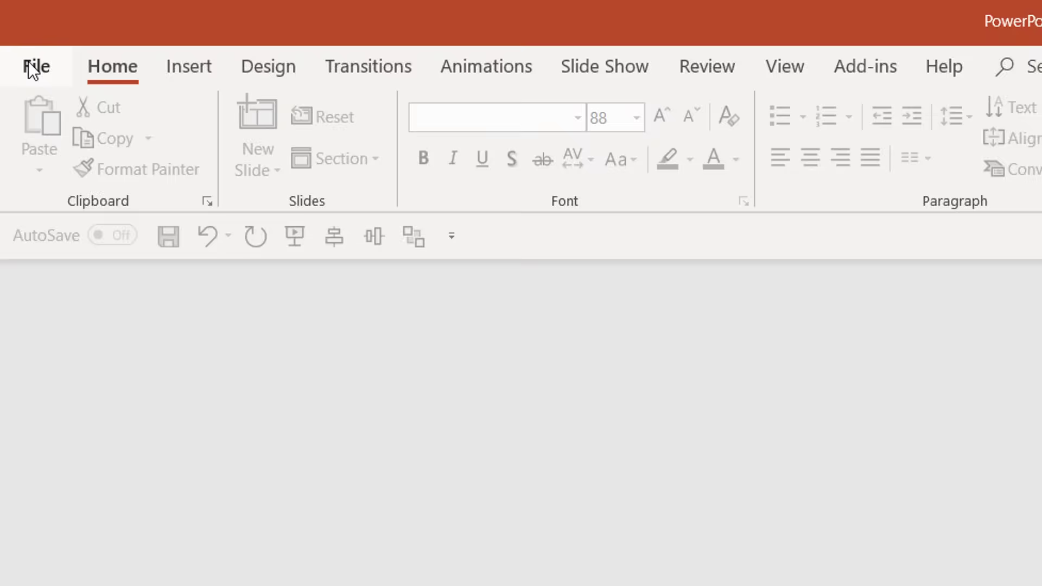
pyautogui.click(29, 63)
pyautogui.click(72, 184)
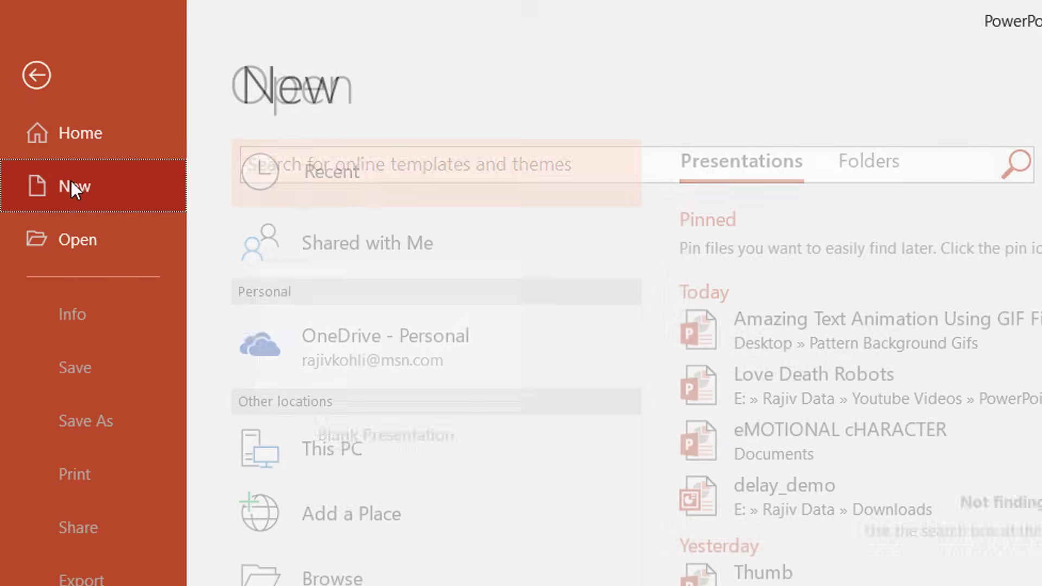
pyautogui.click(411, 363)
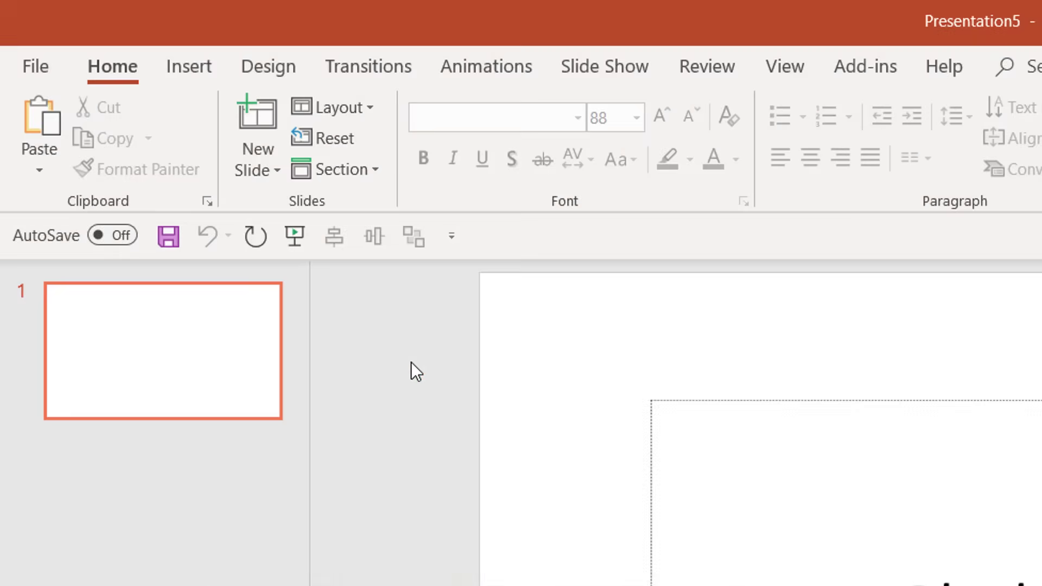
# Switch the new slide to the Blank layout and collapse the thumbnail pane.
pyautogui.click(335, 109)
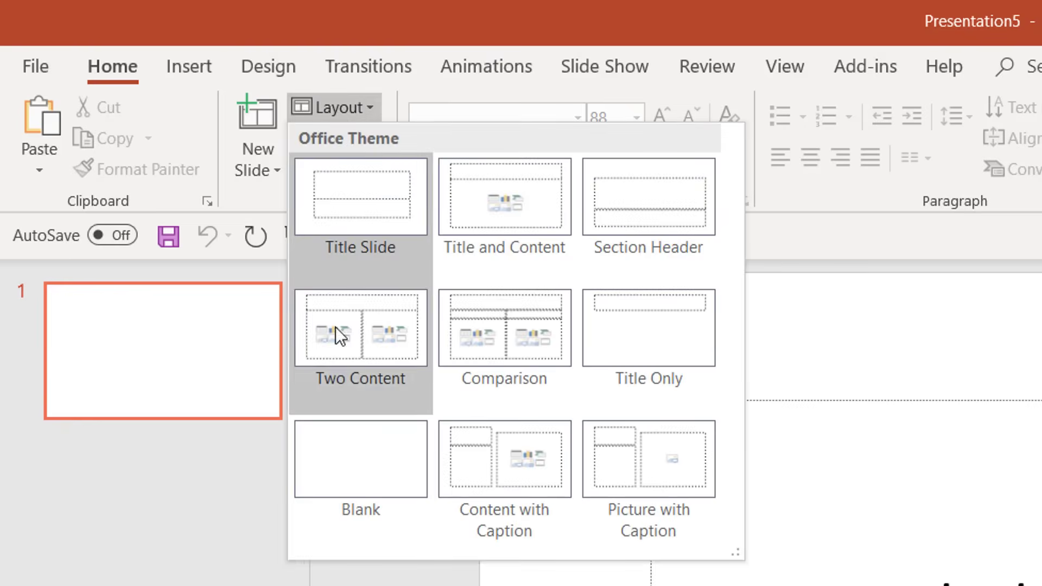
pyautogui.click(338, 435)
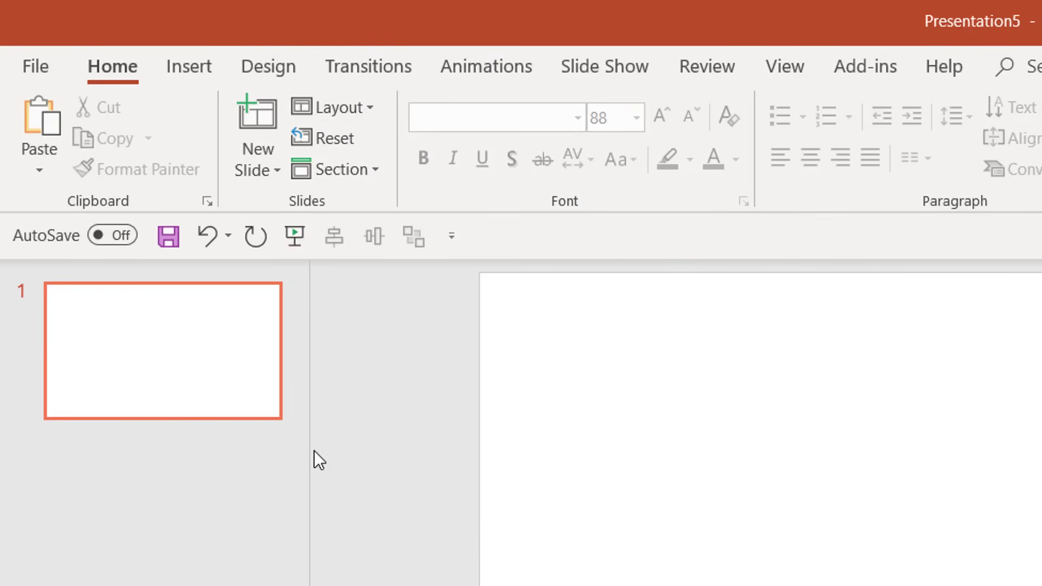
pyautogui.moveTo(310, 447); pyautogui.dragTo(7, 448)
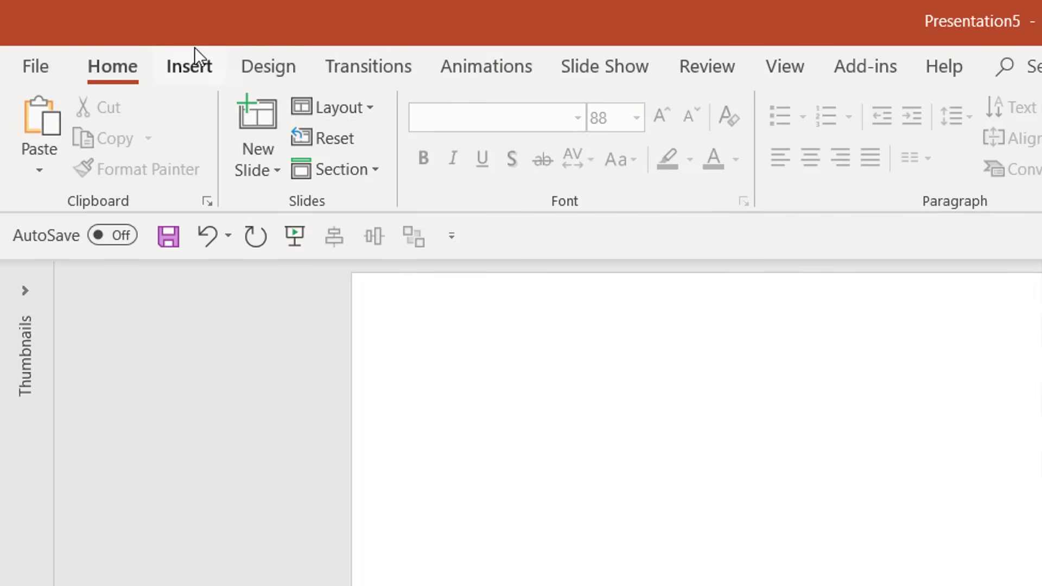
pyautogui.click(188, 76)
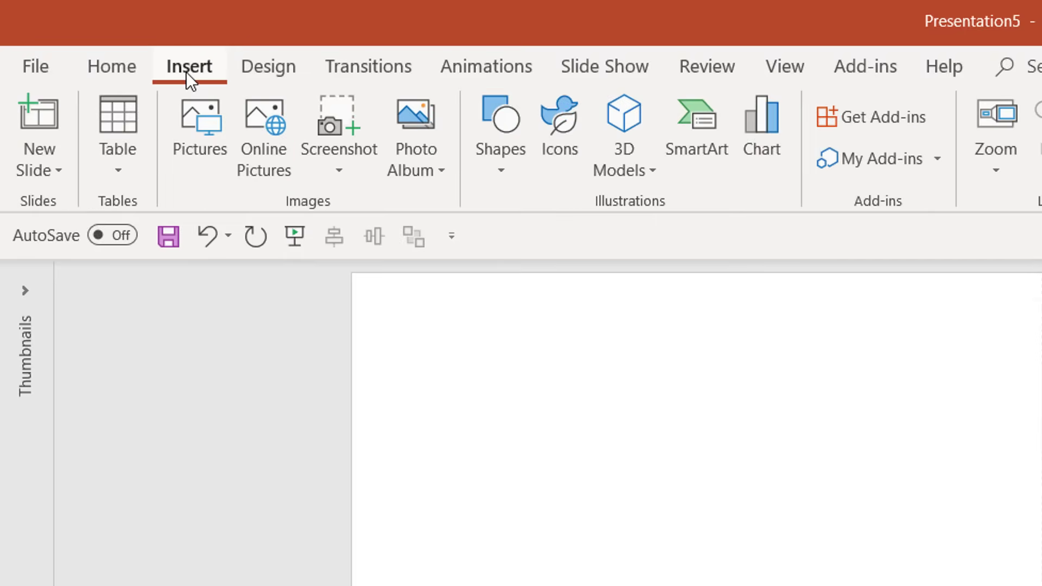
# Draw a rectangle spanning the slide from its top-left to bottom-right corner.
pyautogui.click(502, 138)
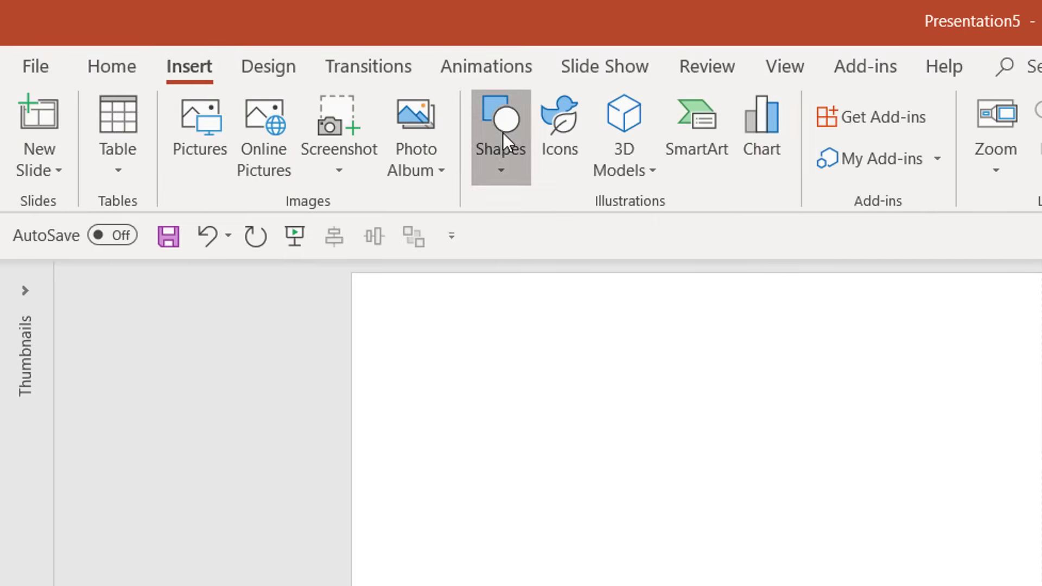
pyautogui.click(574, 232)
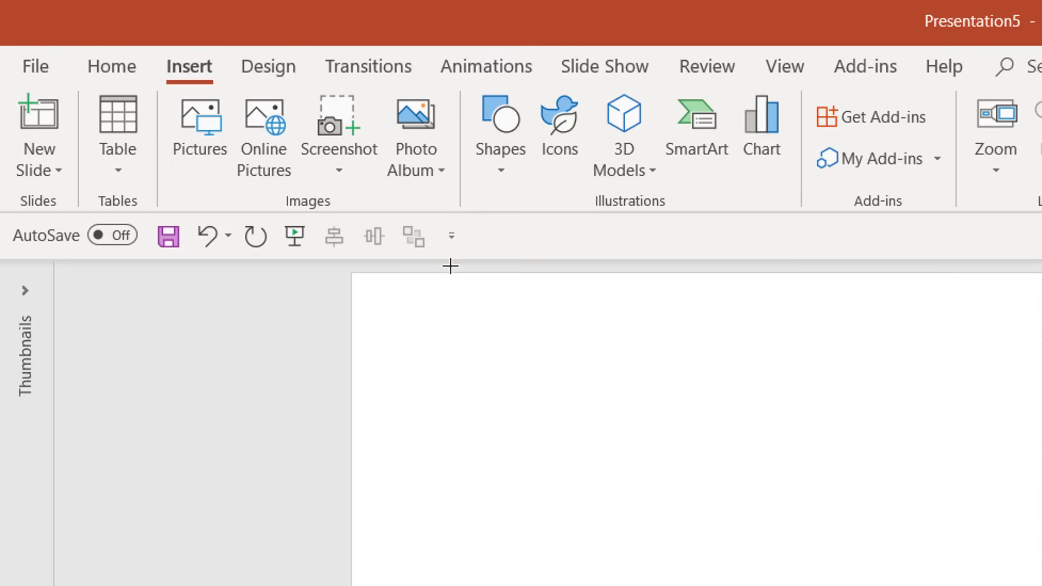
pyautogui.moveTo(353, 274); pyautogui.dragTo(1041, 585)
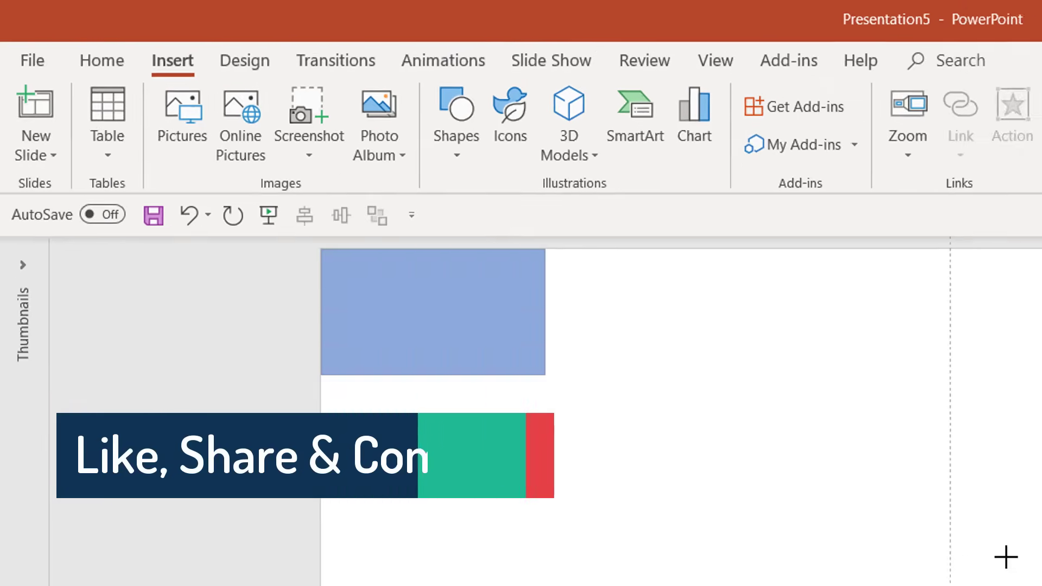
pyautogui.moveTo(904, 522); pyautogui.dragTo(948, 576)
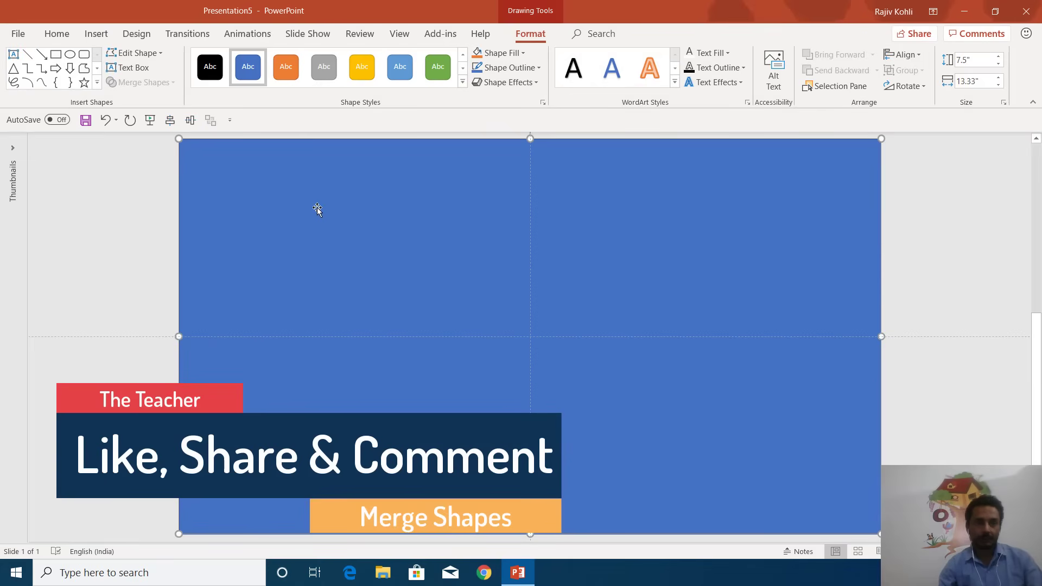
pyautogui.click(97, 34)
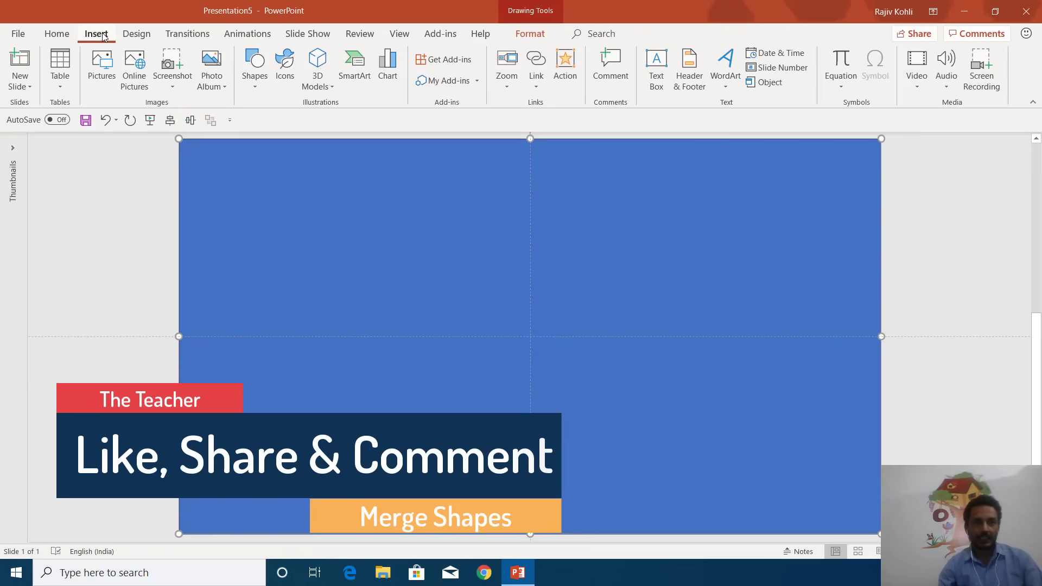
# Insert first-style WordArt reading 'The Teacher'.
pyautogui.click(725, 77)
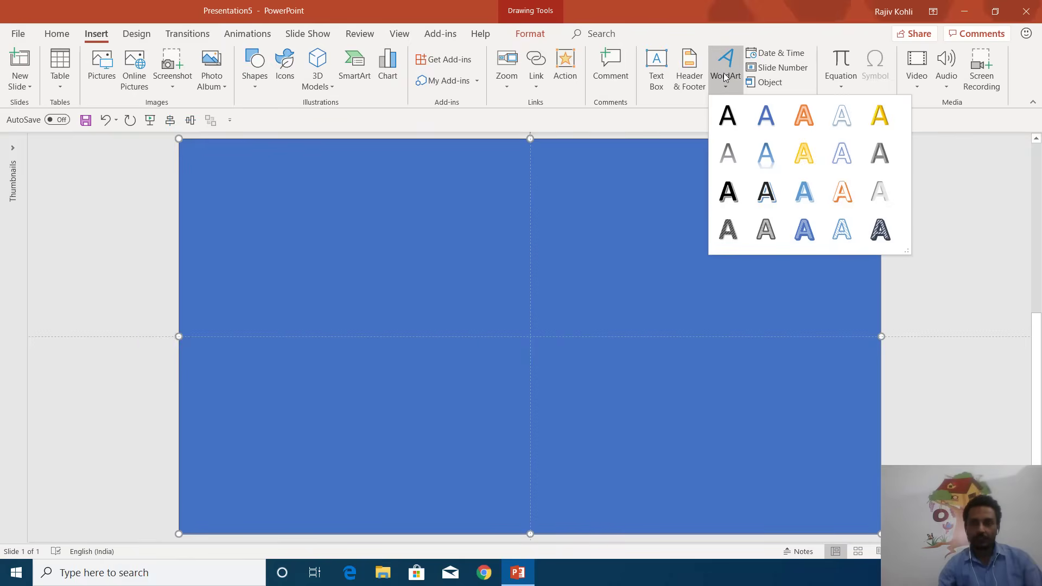
pyautogui.click(727, 116)
pyautogui.write('The Teacher')
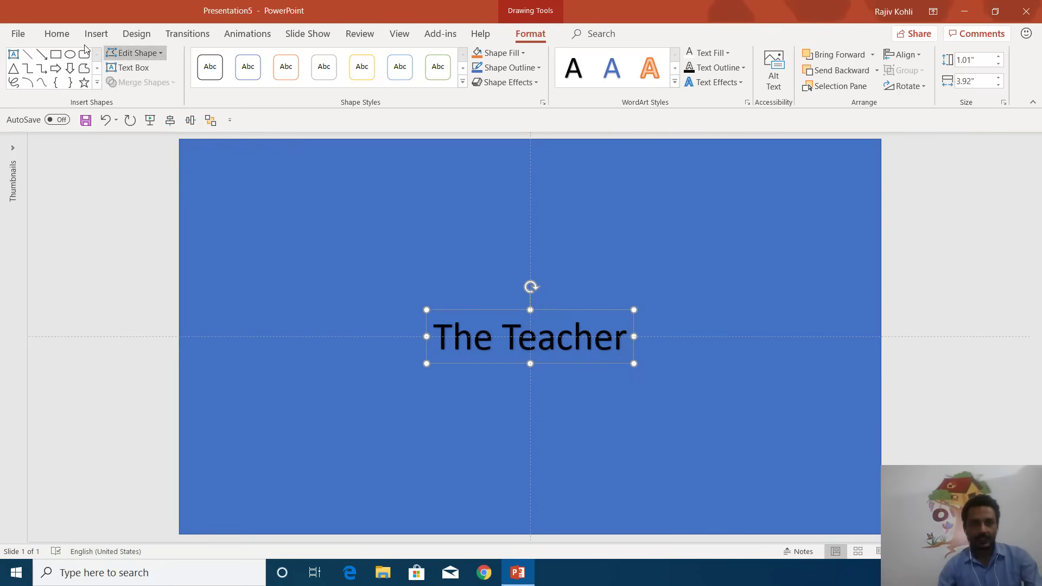
# Set The Teacher text to the Impact font at size 80.
pyautogui.click(57, 34)
pyautogui.click(278, 58)
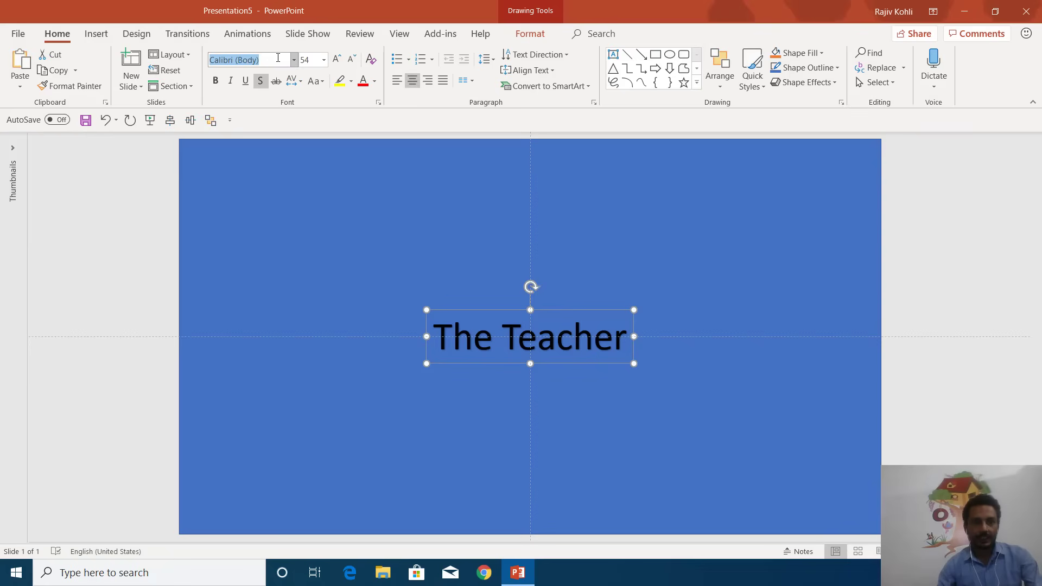
pyautogui.write('Impact')
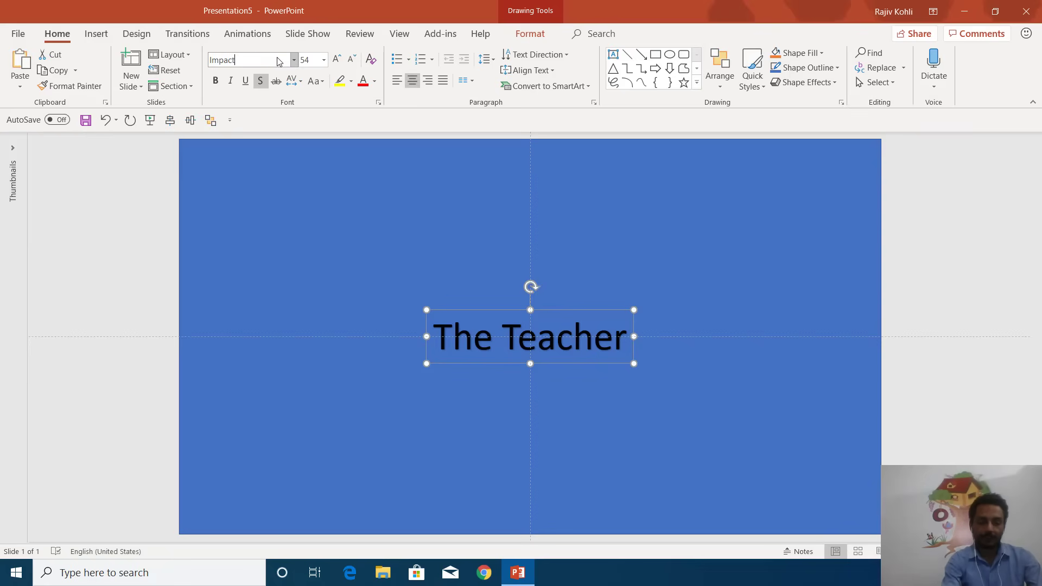
pyautogui.press('Return')
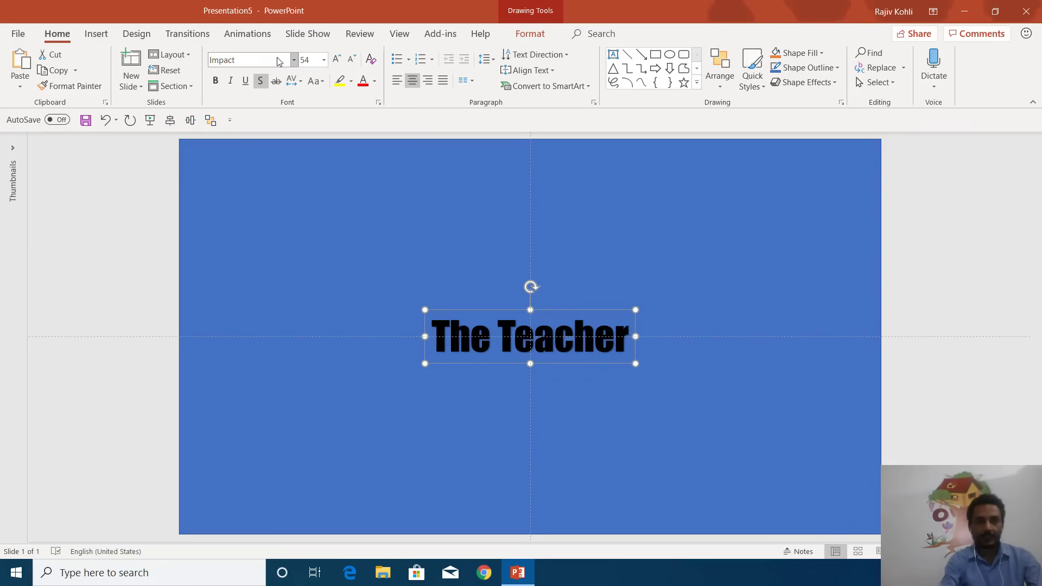
pyautogui.click(337, 58)
pyautogui.click(336, 58)
pyautogui.click(336, 58)
pyautogui.click(337, 58)
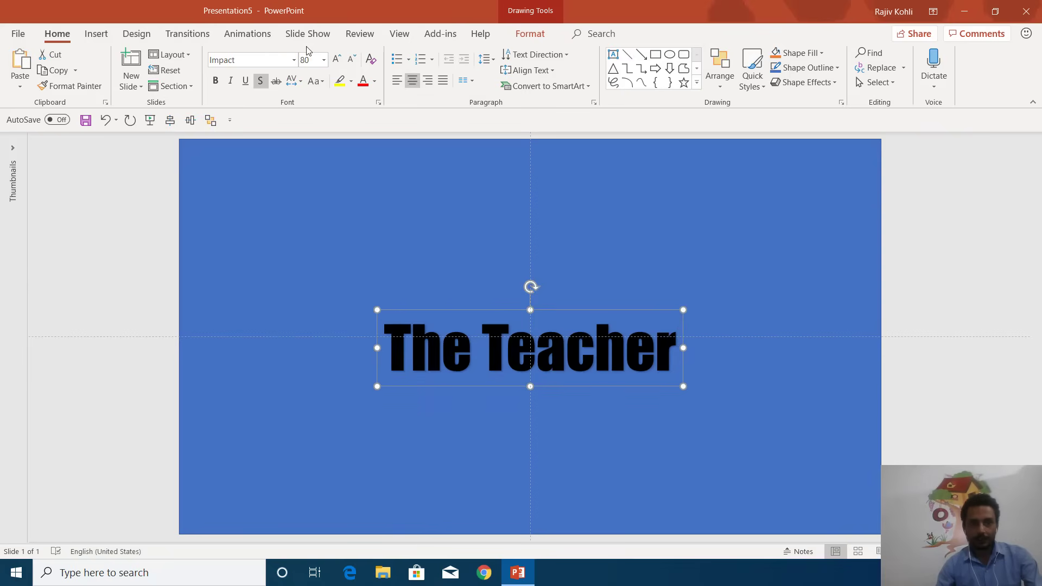
# Align the text box to the slide's horizontal centre and vertical middle.
pyautogui.click(530, 34)
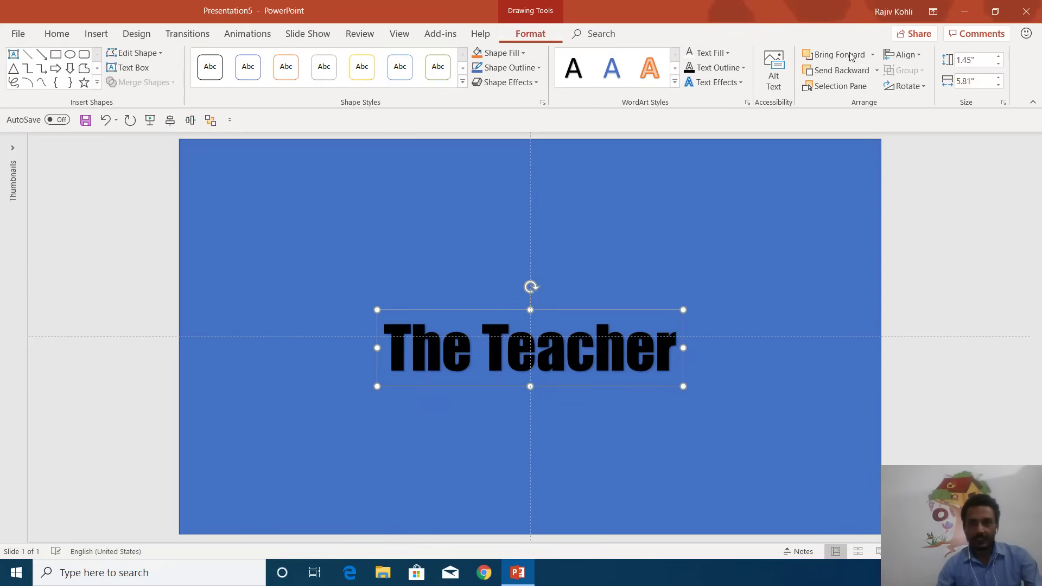
pyautogui.click(903, 55)
pyautogui.click(922, 88)
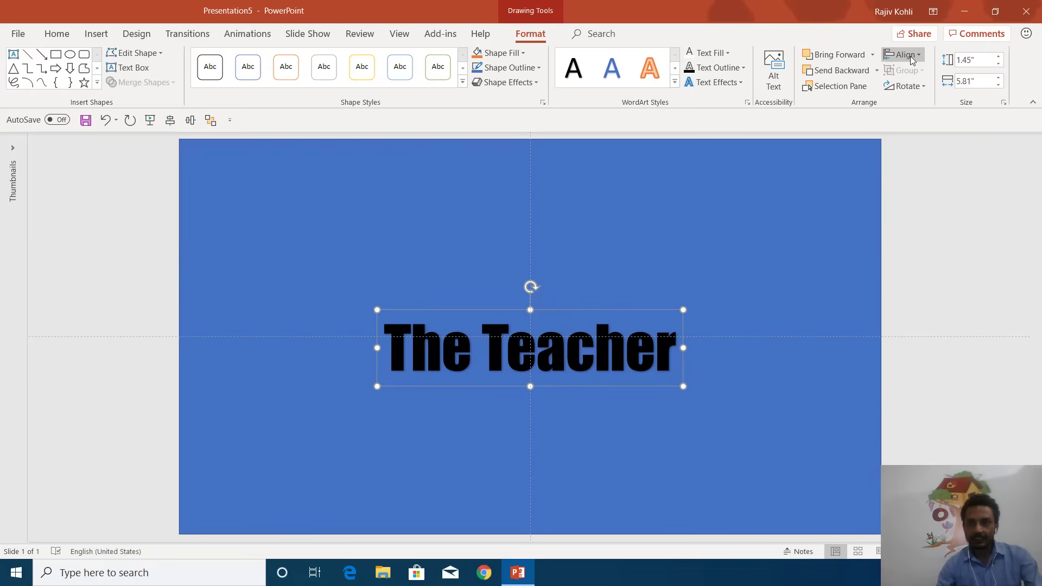
pyautogui.click(903, 54)
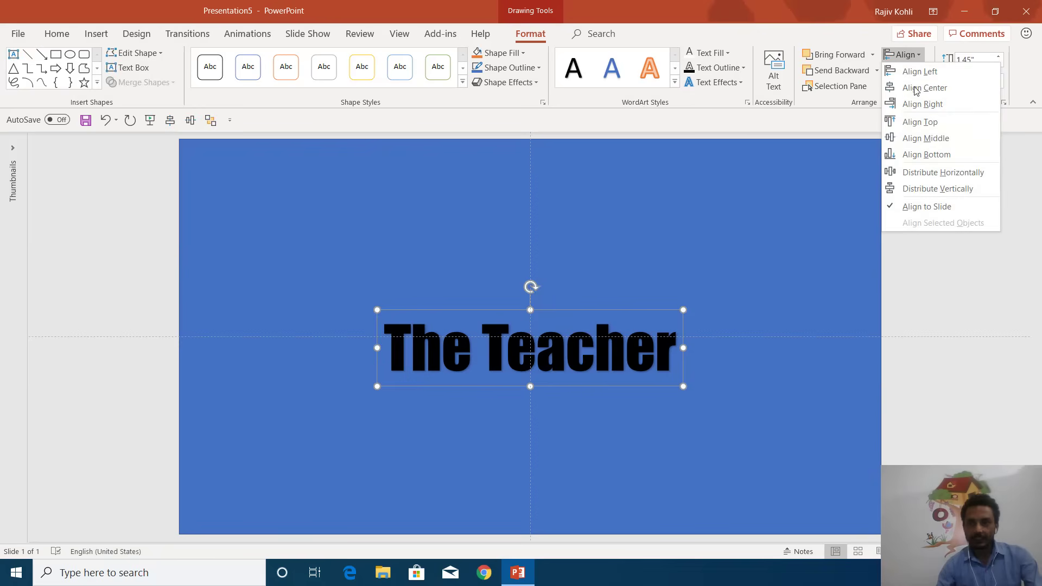
pyautogui.click(917, 139)
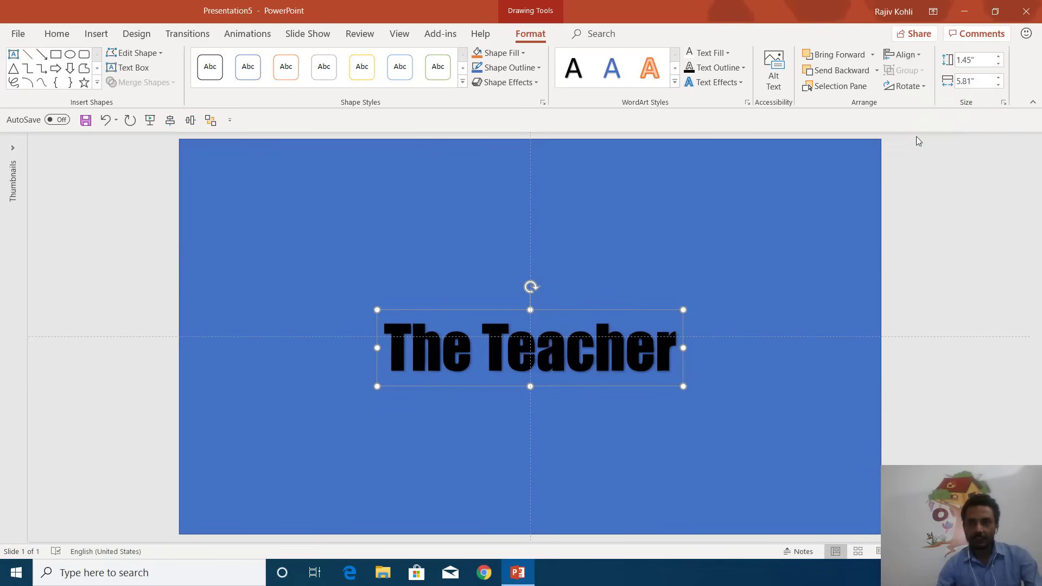
pyautogui.click(916, 194)
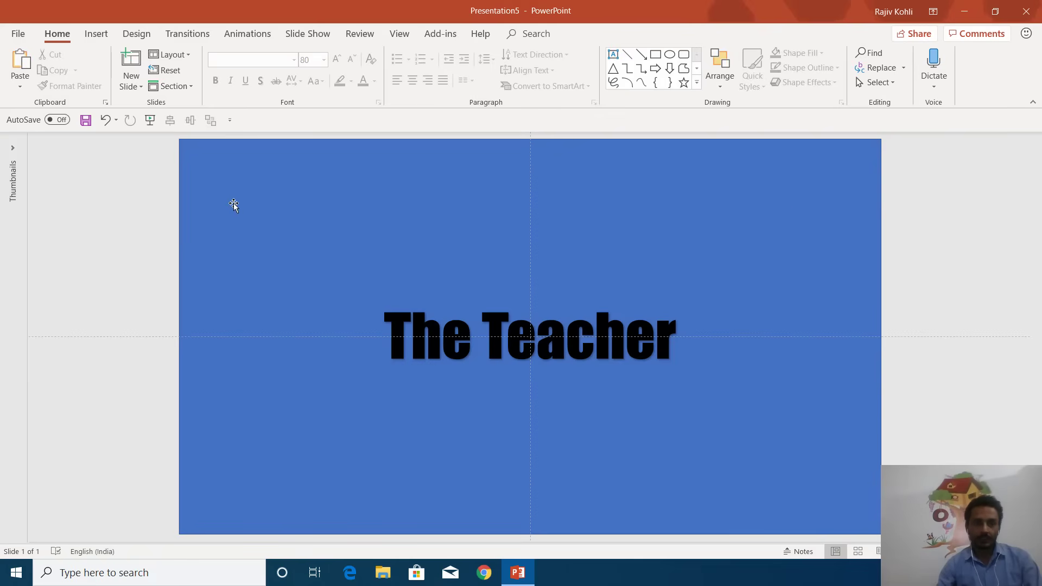
# Select the blue rectangle, then Shift-add The Teacher text box to the selection.
pyautogui.click(240, 176)
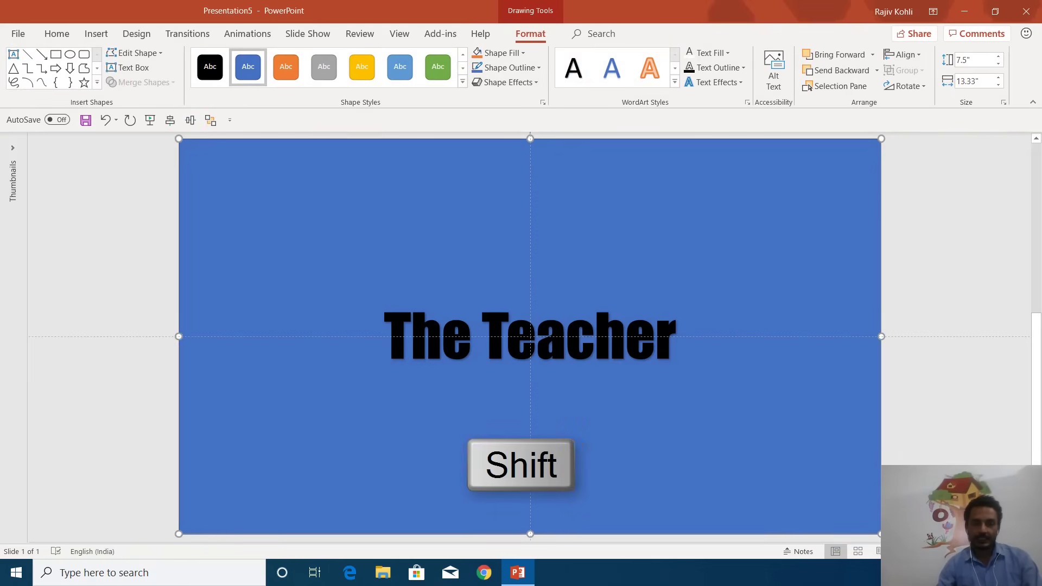
pyautogui.keyDown('shift'); pyautogui.click(505, 326); pyautogui.keyUp('shift')
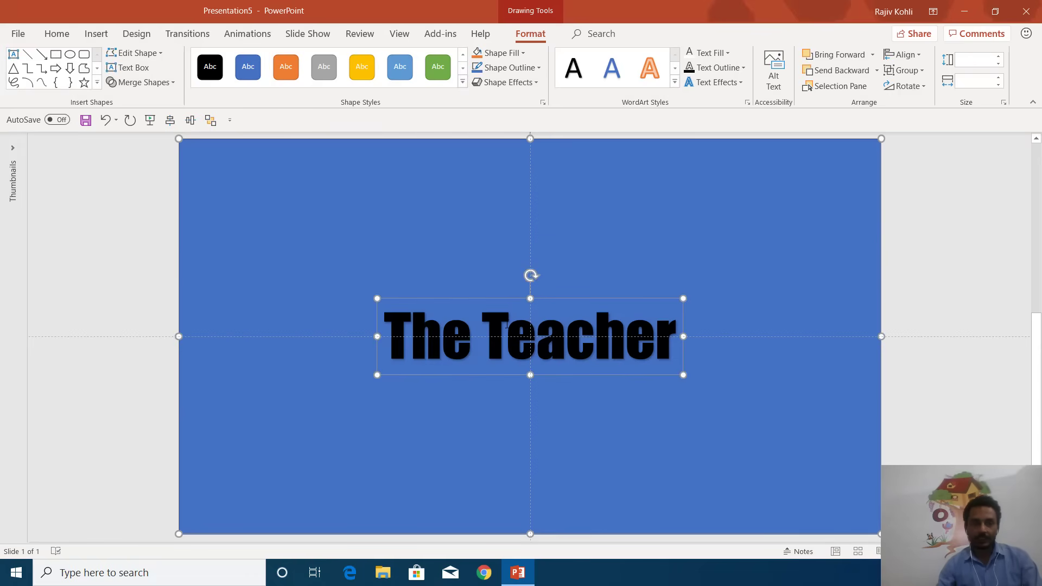
# Cut the rectangle and text, then Paste Special them back as a Picture (PNG).
pyautogui.click(54, 35)
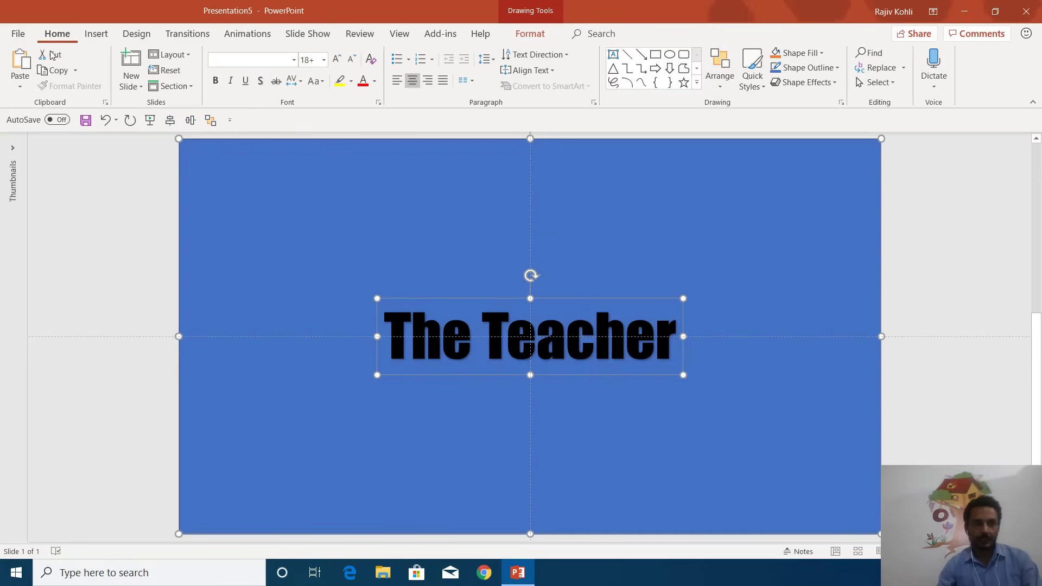
pyautogui.click(53, 54)
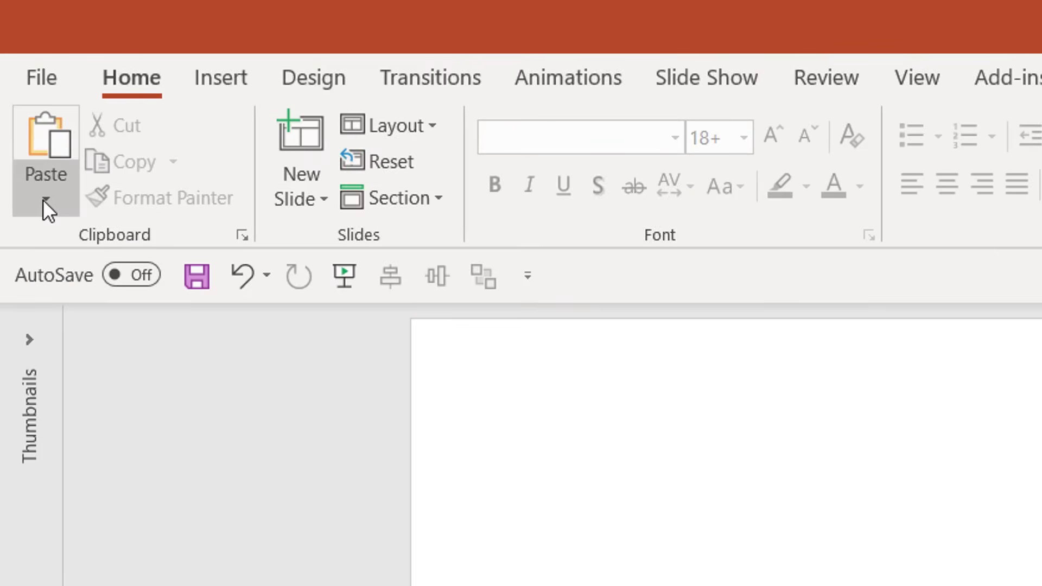
pyautogui.click(45, 201)
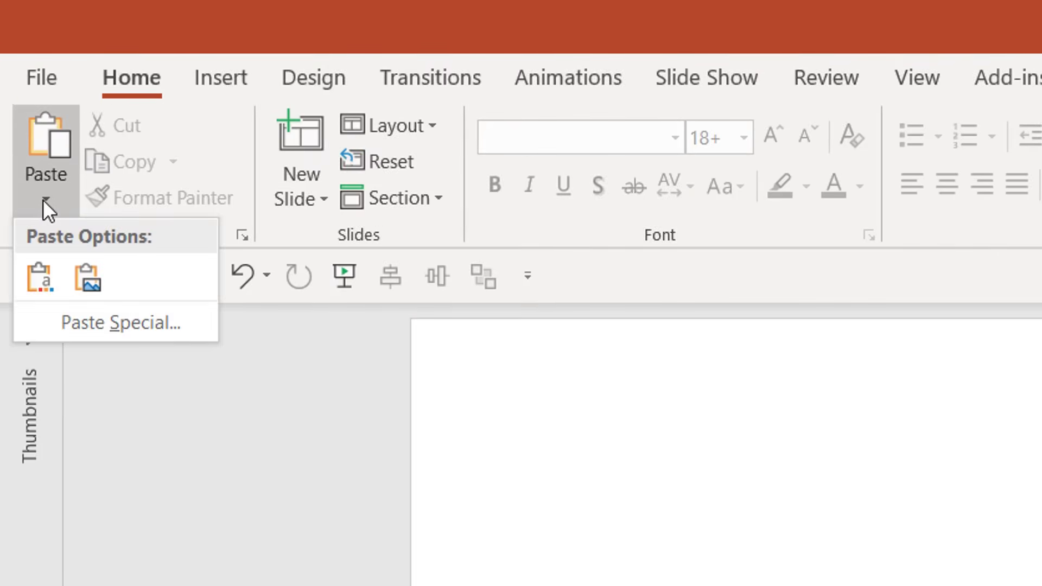
pyautogui.click(59, 326)
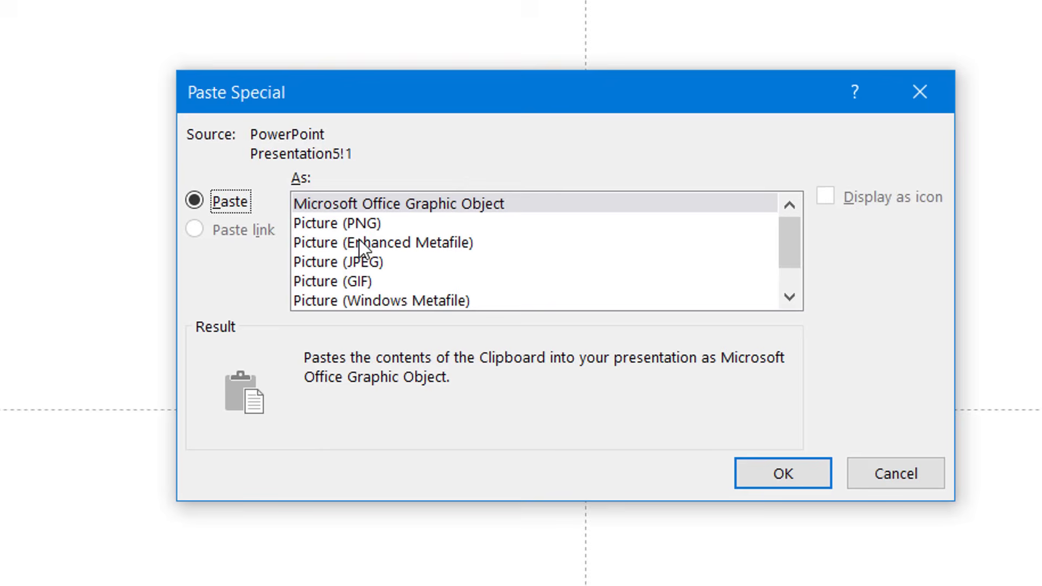
pyautogui.click(343, 227)
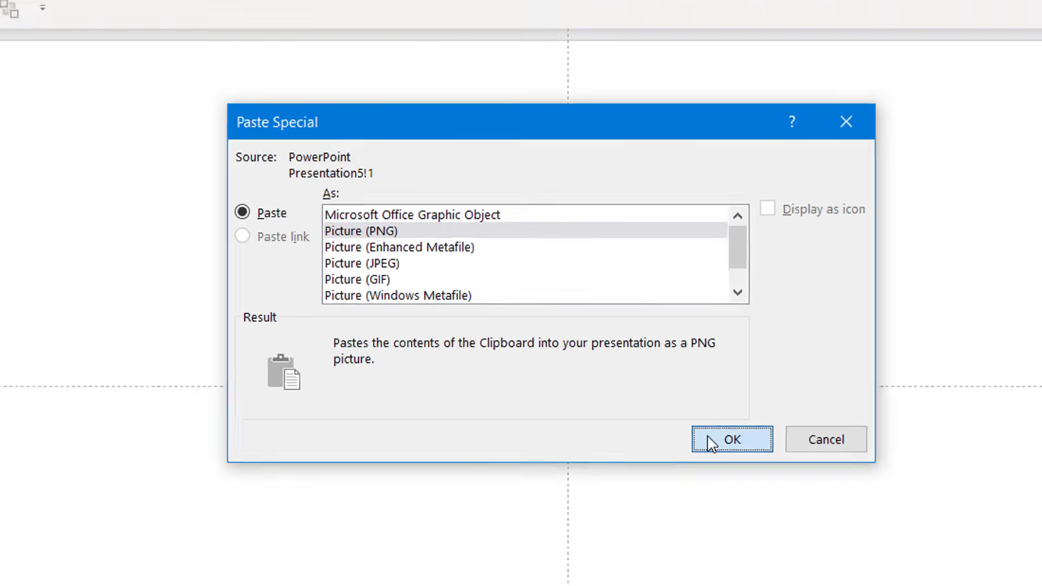
pyautogui.click(755, 470)
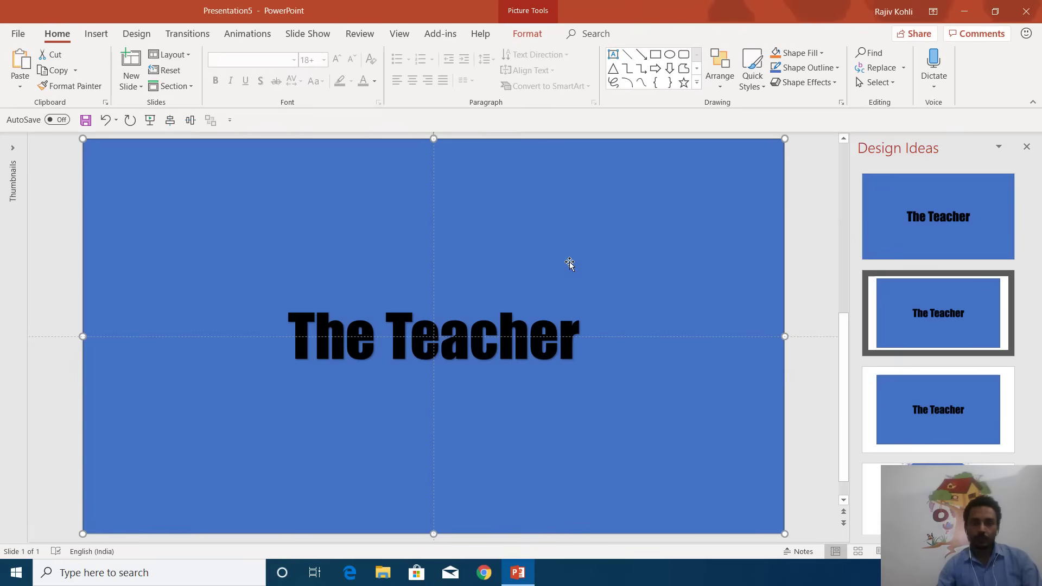
pyautogui.click(1026, 147)
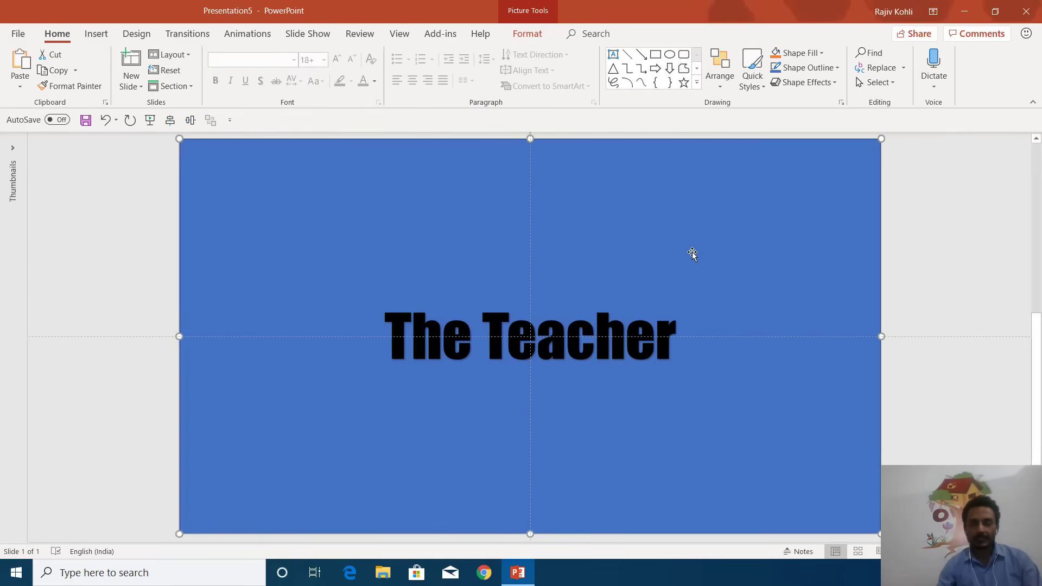
# Give the slide background a green solid fill, checking it by moving the picture and undoing.
pyautogui.rightClick(931, 193)
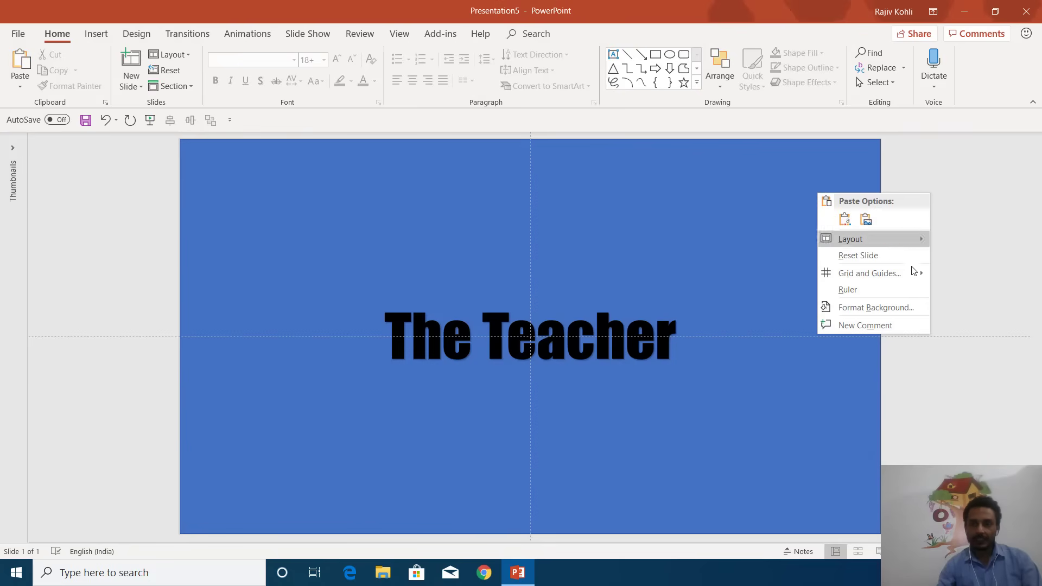
pyautogui.click(888, 307)
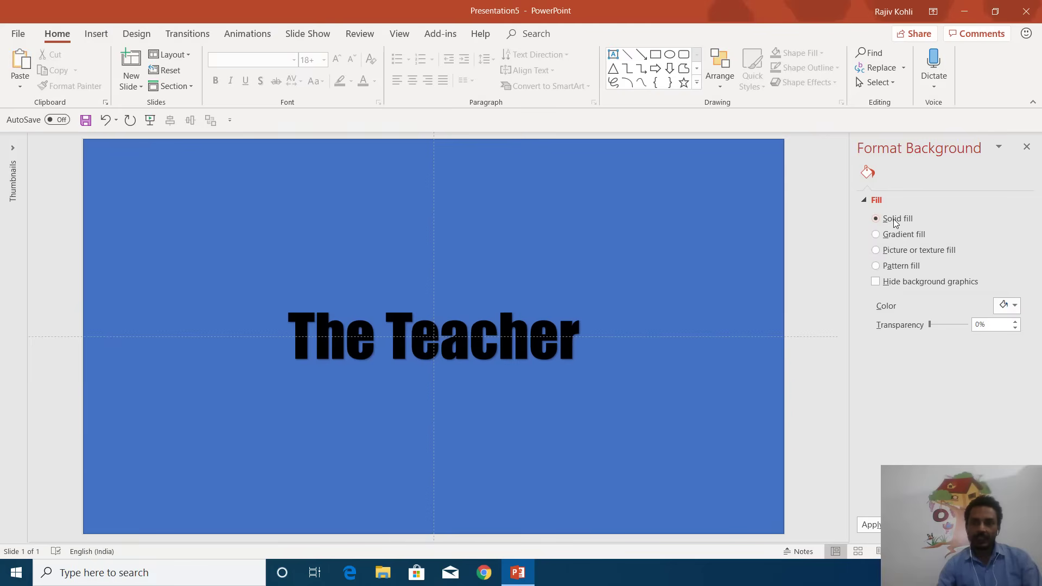
pyautogui.click(1012, 306)
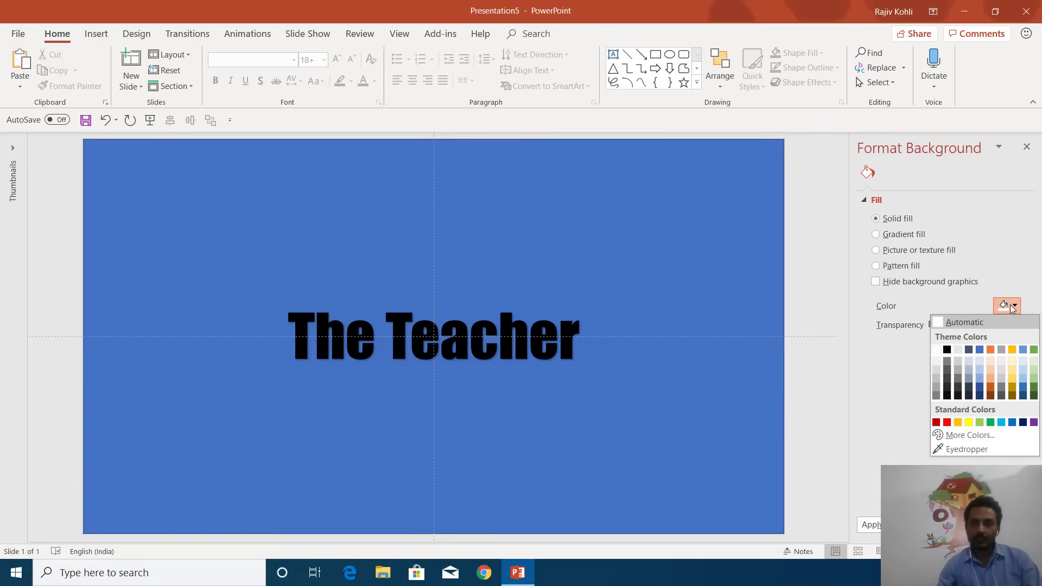
pyautogui.click(1034, 350)
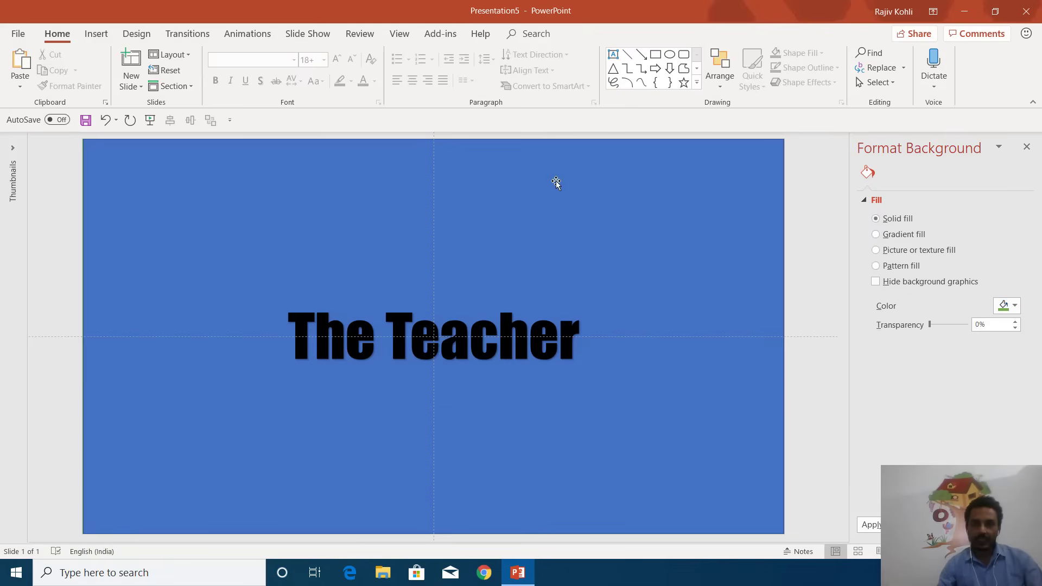
pyautogui.moveTo(544, 169); pyautogui.dragTo(554, 256)
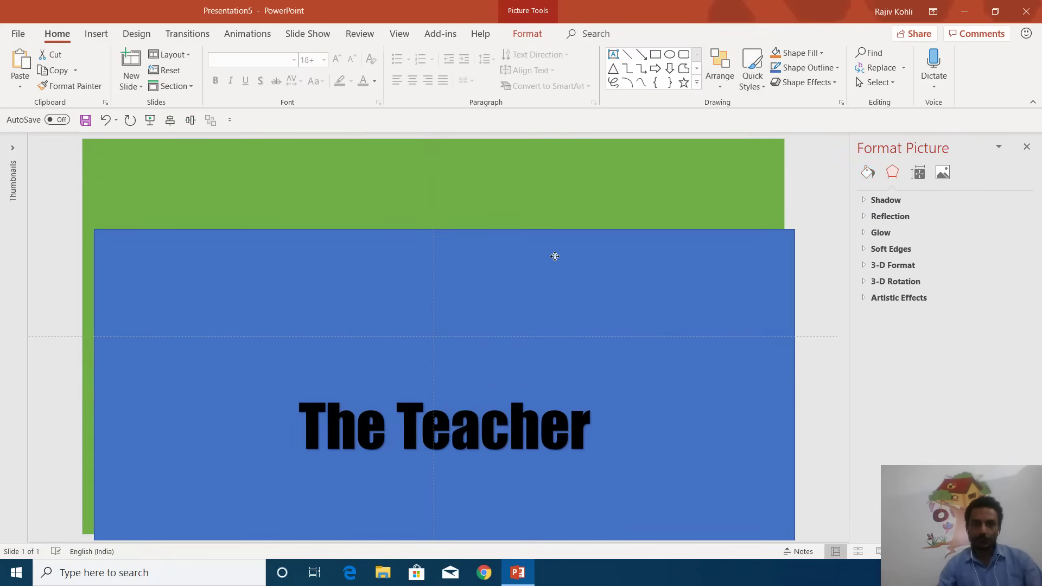
pyautogui.hotkey('ctrl', 'z')
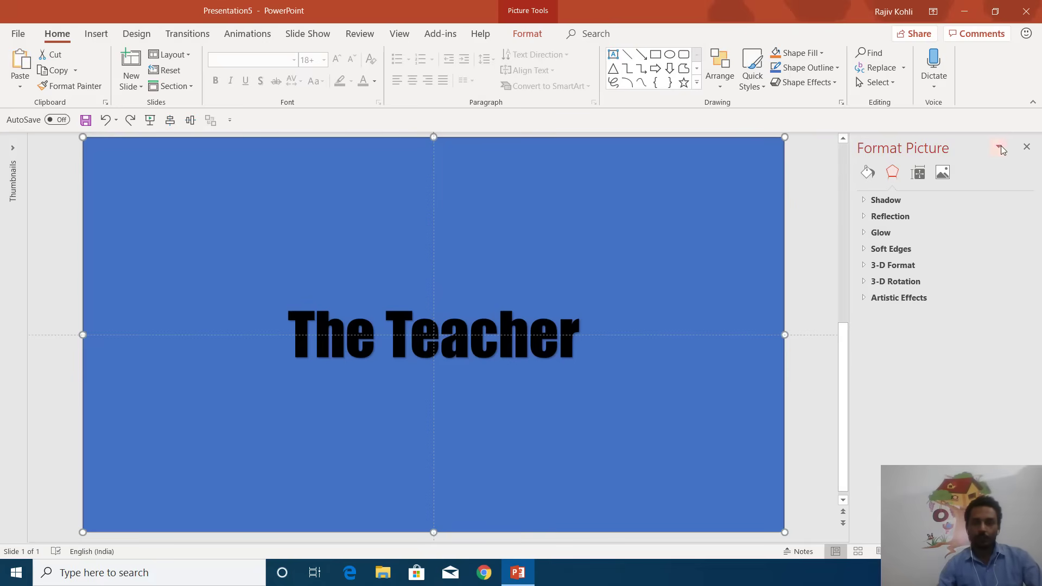
# Apply Set Transparent Color to the picture's black lettering so the green background shows.
pyautogui.click(1033, 147)
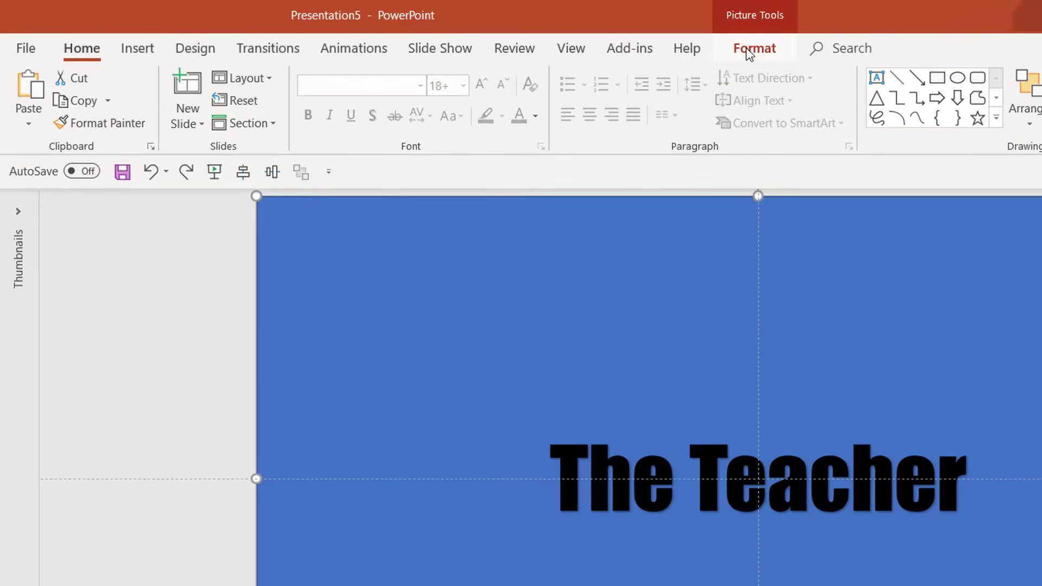
pyautogui.click(750, 52)
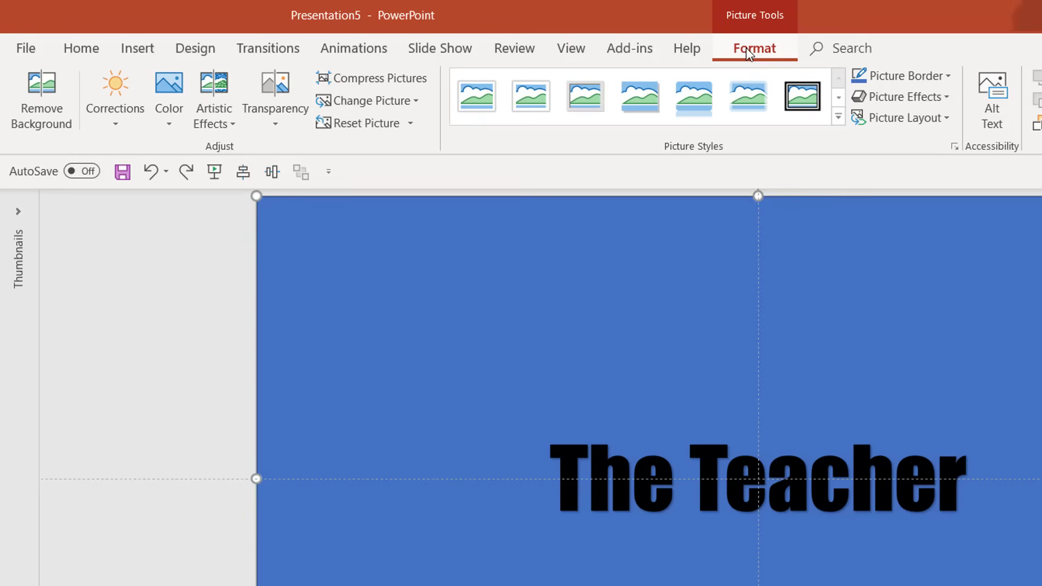
pyautogui.click(169, 110)
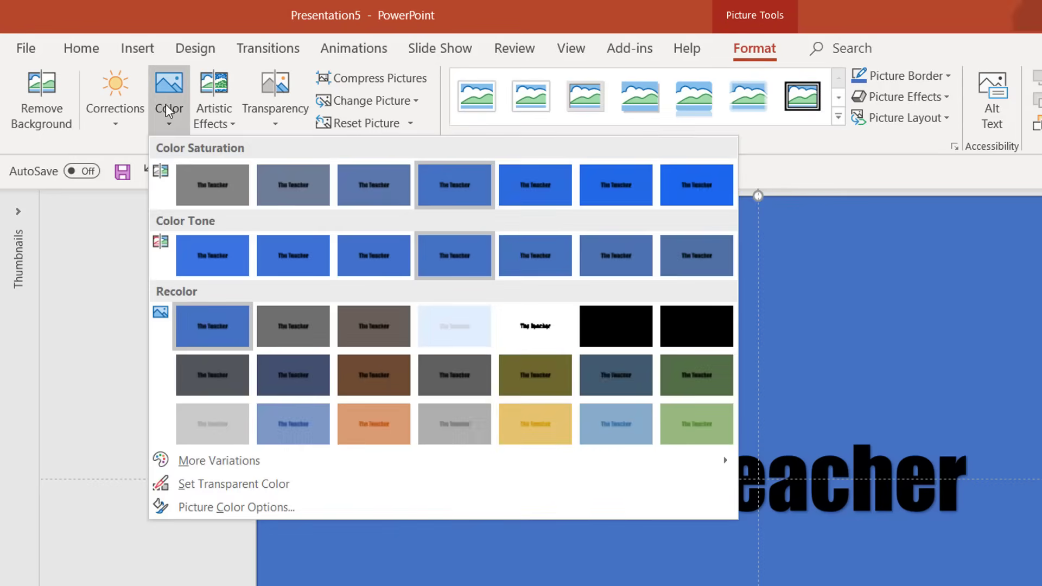
pyautogui.click(198, 485)
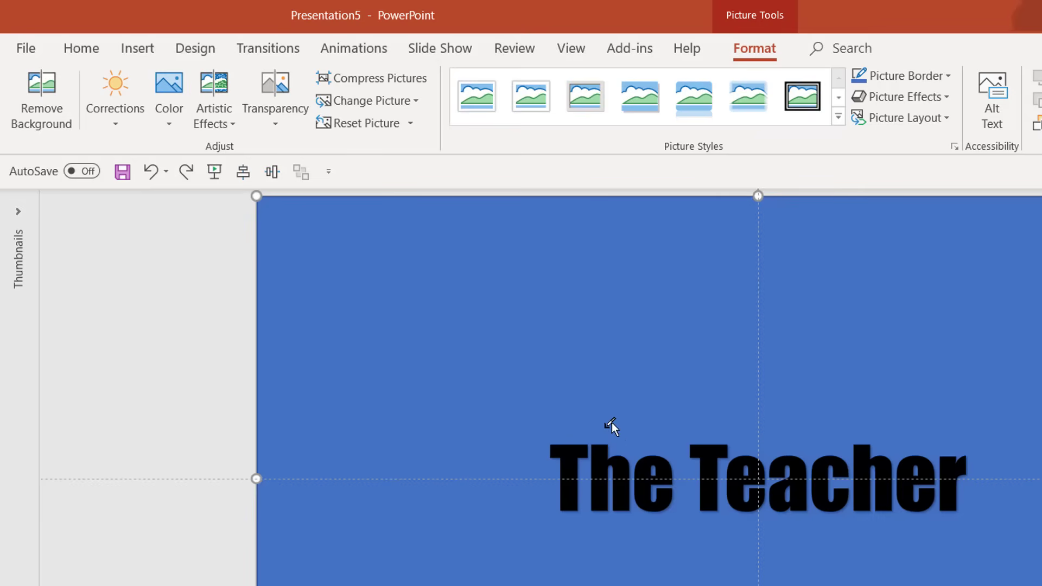
pyautogui.click(605, 454)
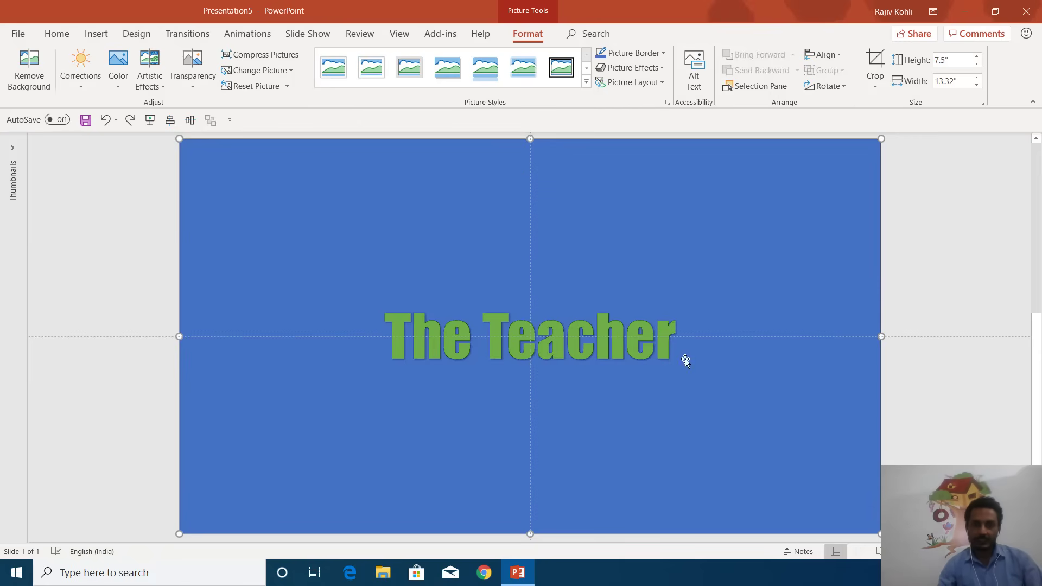
pyautogui.moveTo(545, 218)
pyautogui.mouseDown()
pyautogui.moveTo(678, 245)
pyautogui.moveTo(695, 225)
pyautogui.moveTo(537, 228)
pyautogui.moveTo(540, 217)
pyautogui.mouseUp()
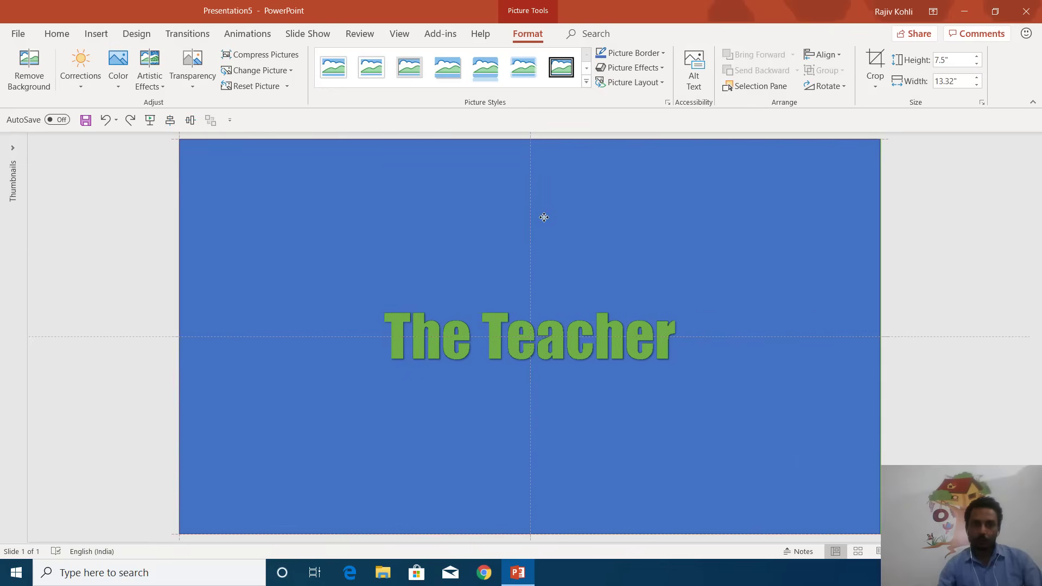
pyautogui.click(544, 217)
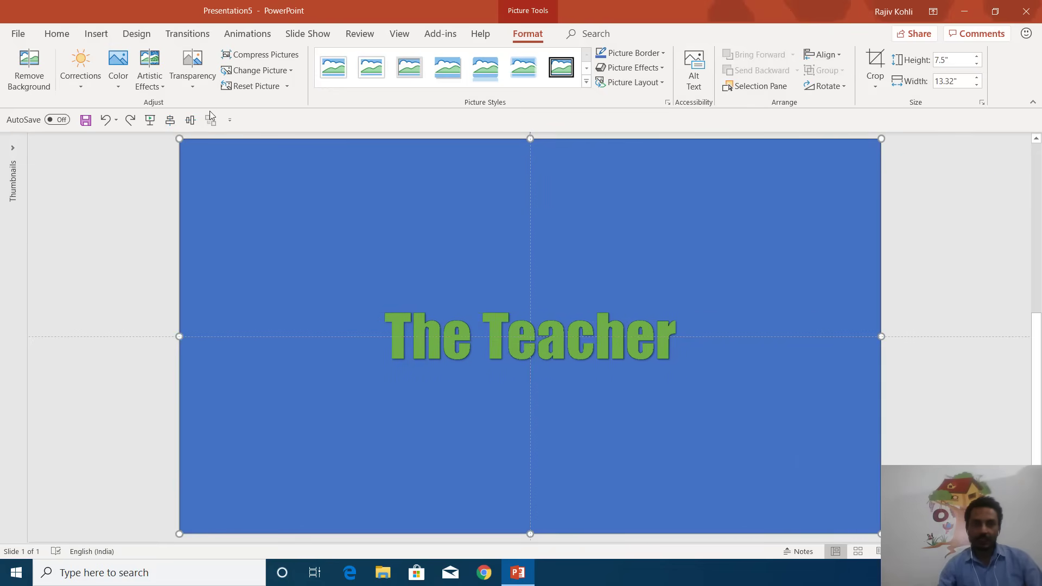
# Draw a triangle over The Teacher lettering.
pyautogui.click(96, 34)
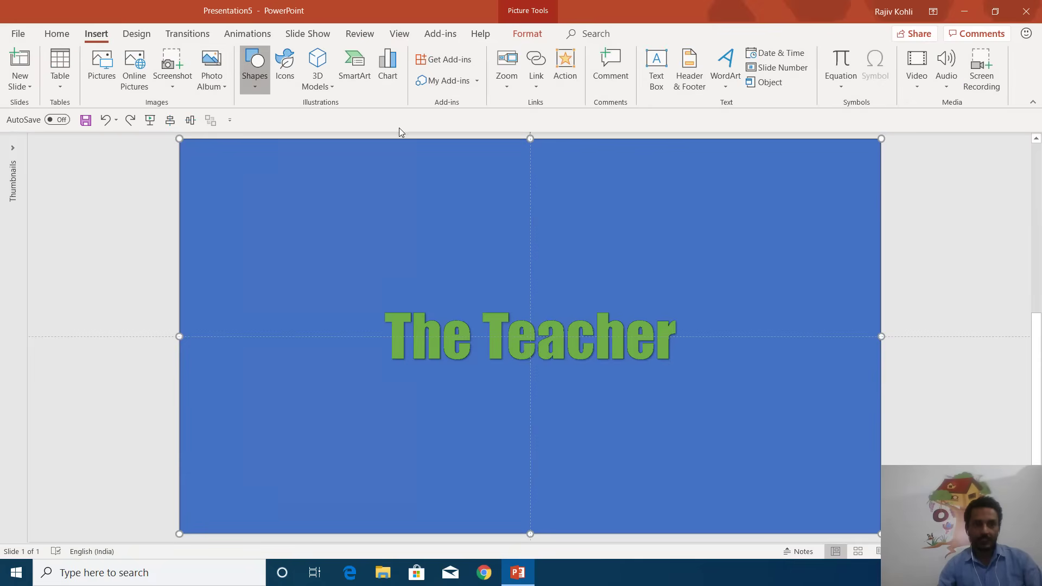
pyautogui.click(333, 115)
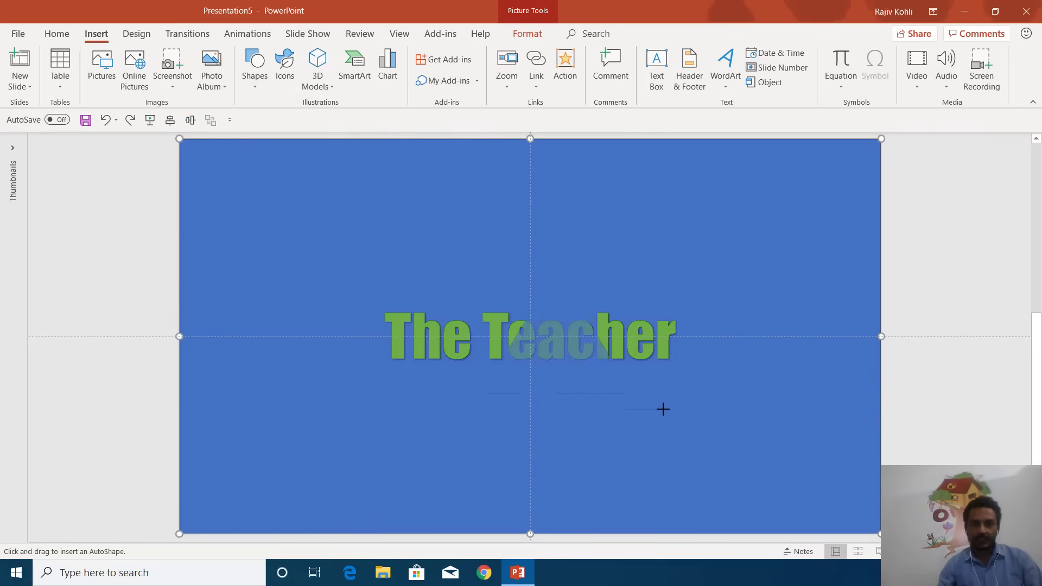
pyautogui.moveTo(663, 408); pyautogui.dragTo(479, 273)
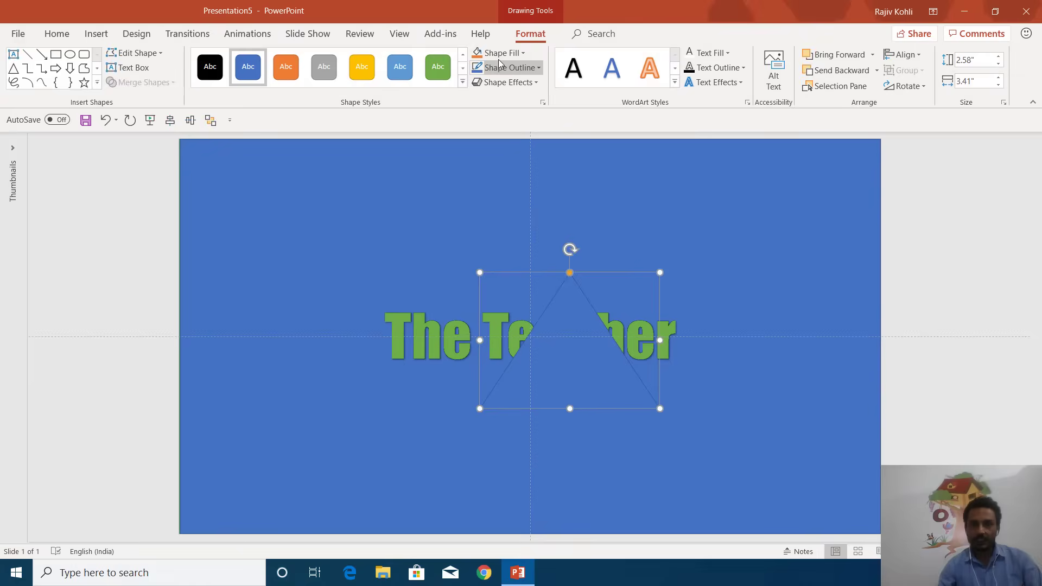
# Fill the triangle orange with no outline, centre it, and send it behind the picture.
pyautogui.click(498, 54)
pyautogui.click(529, 81)
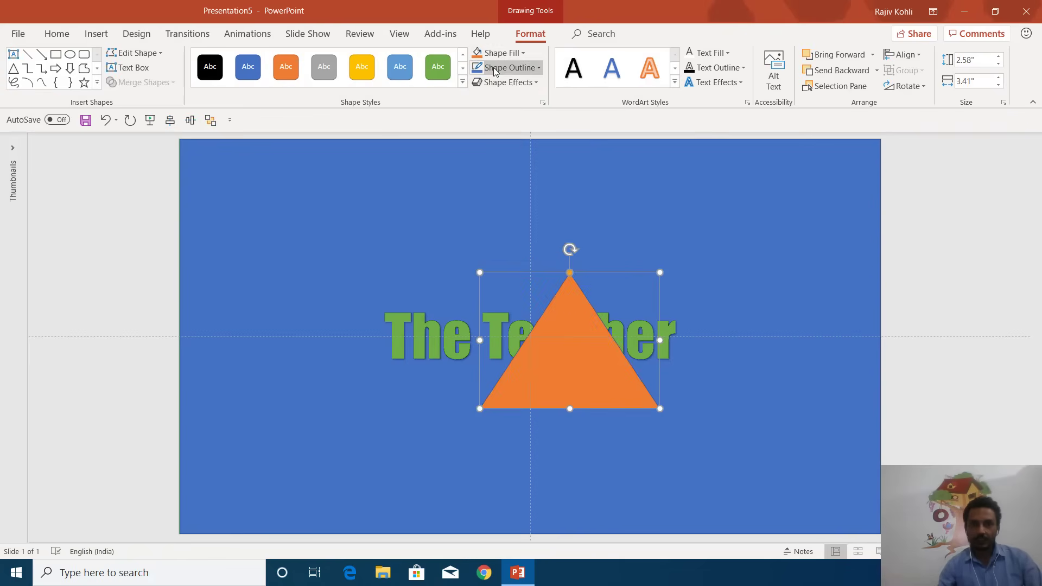
pyautogui.click(494, 67)
pyautogui.click(497, 181)
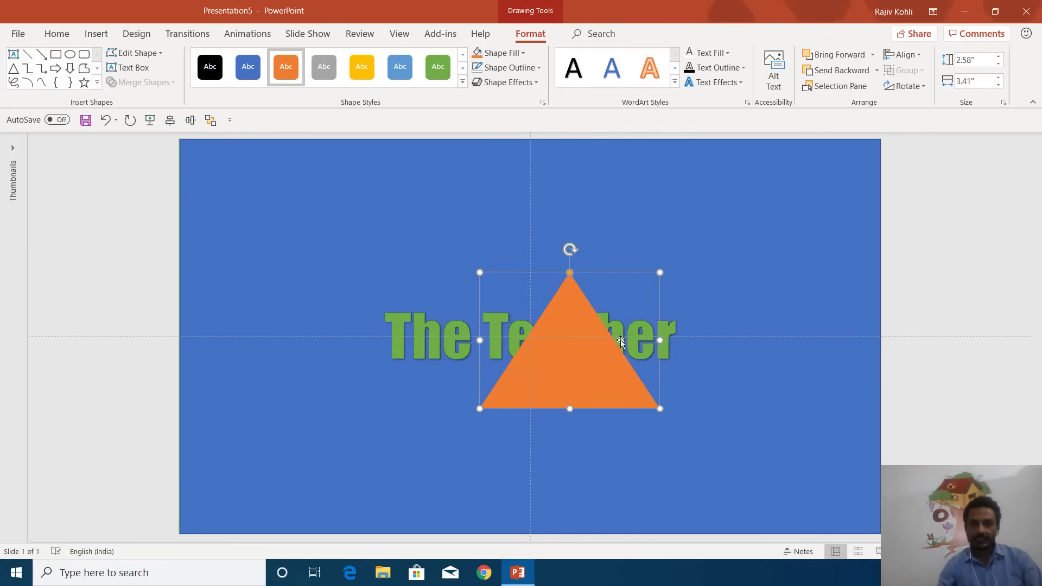
pyautogui.moveTo(586, 338); pyautogui.dragTo(546, 326)
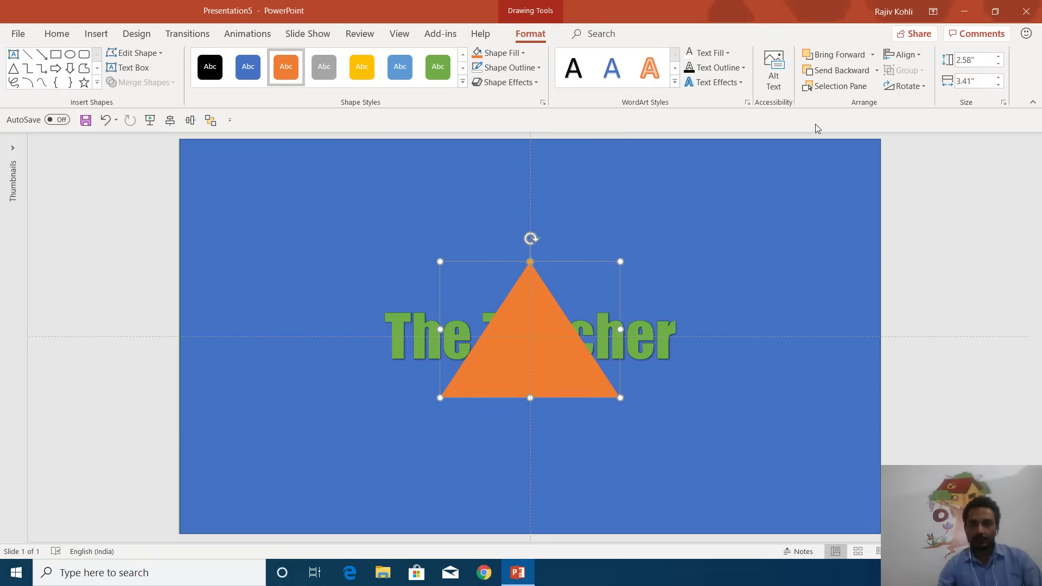
pyautogui.click(838, 72)
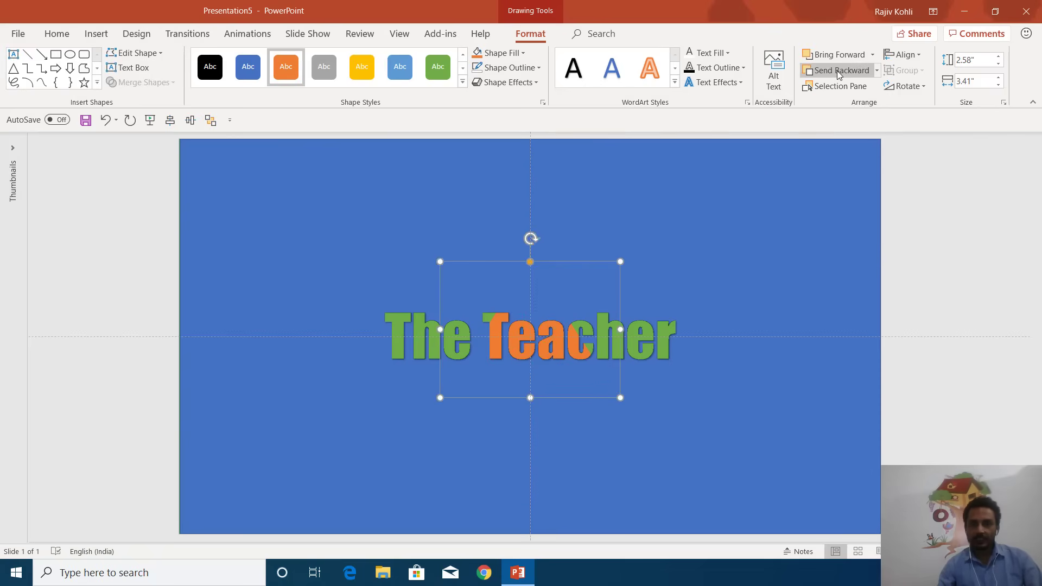